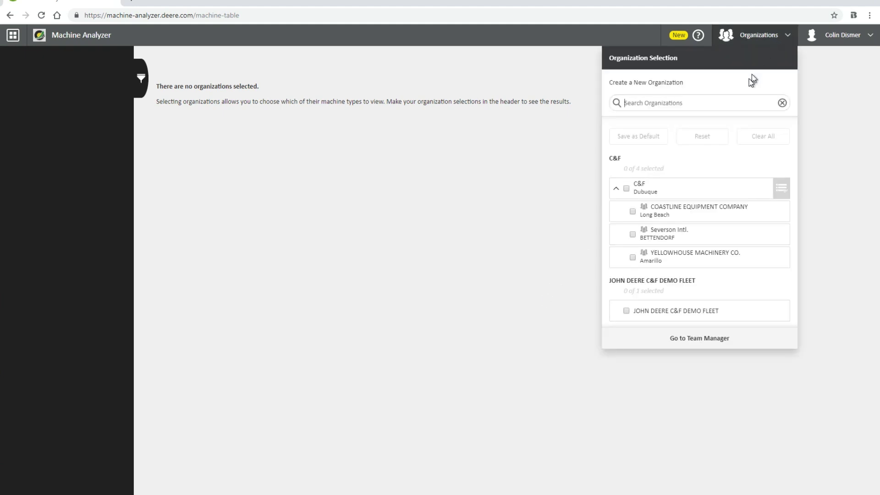
Show data for the JOHN DEERE C&F DEMO FLEET organization
{"action": "left_click", "coordinate": [626, 311]}
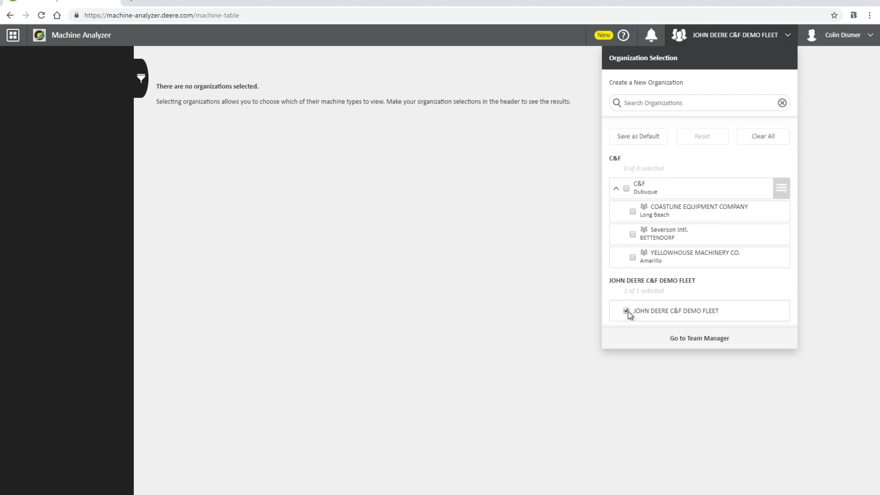
{"action": "left_click", "coordinate": [348, 158]}
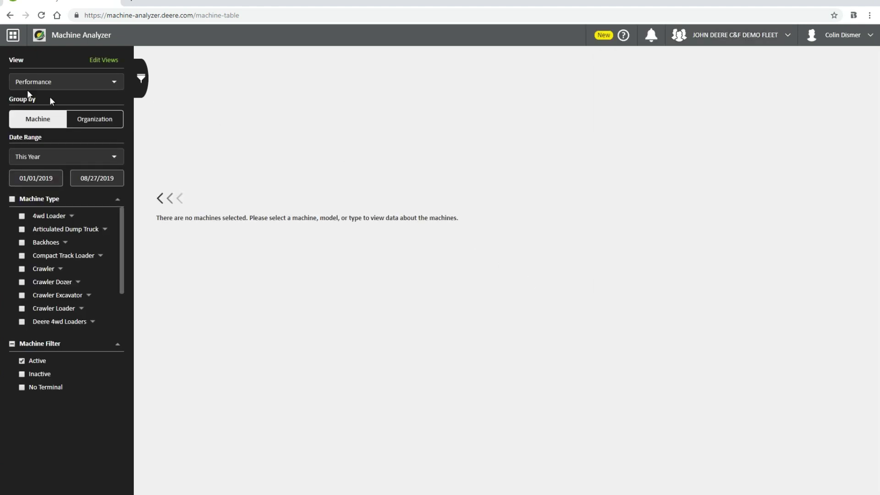
{"action": "left_click", "coordinate": [12, 35]}
{"action": "scroll", "coordinate": [37, 192], "scroll_direction": "down", "scroll_amount": 5}
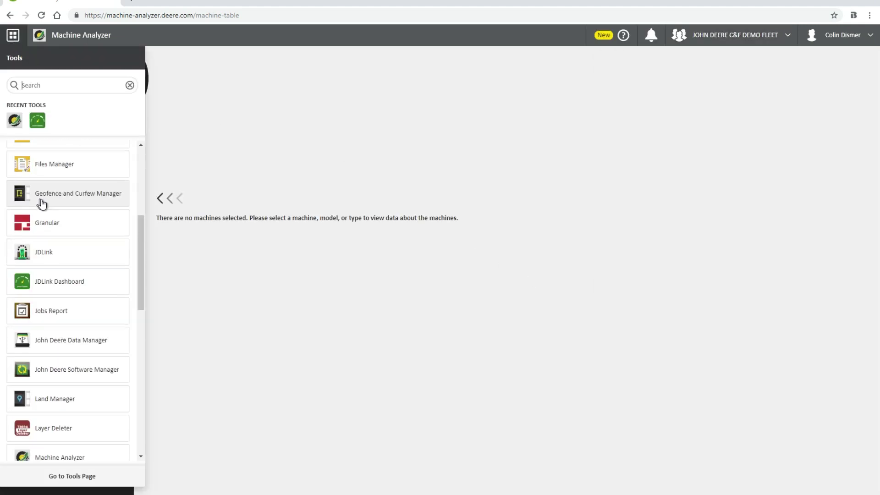
{"action": "scroll", "coordinate": [41, 204], "scroll_direction": "down", "scroll_amount": 4}
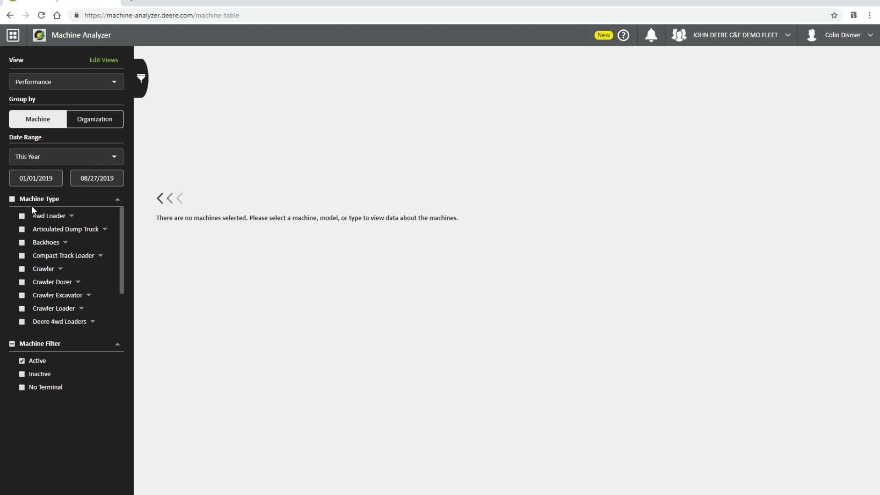
Switch the saved view from Performance to C&F Performance
{"action": "left_click", "coordinate": [66, 87]}
{"action": "scroll", "coordinate": [70, 114], "scroll_direction": "up", "scroll_amount": 1}
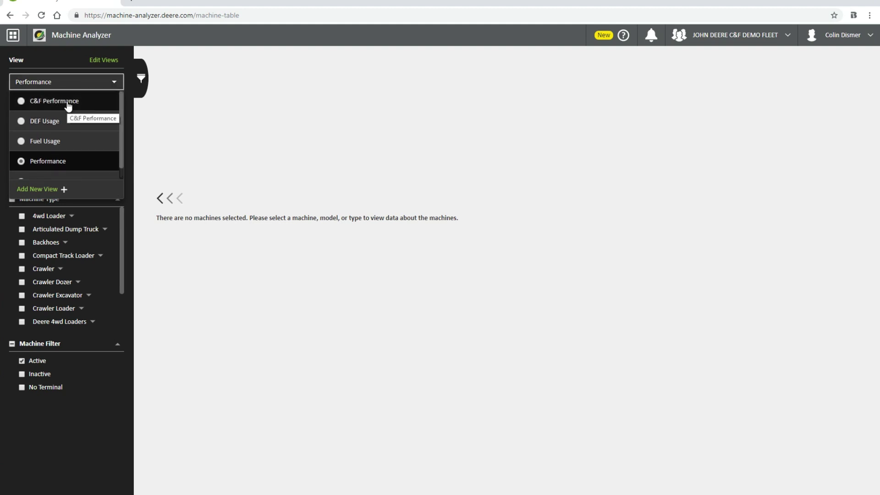
{"action": "left_click", "coordinate": [68, 103]}
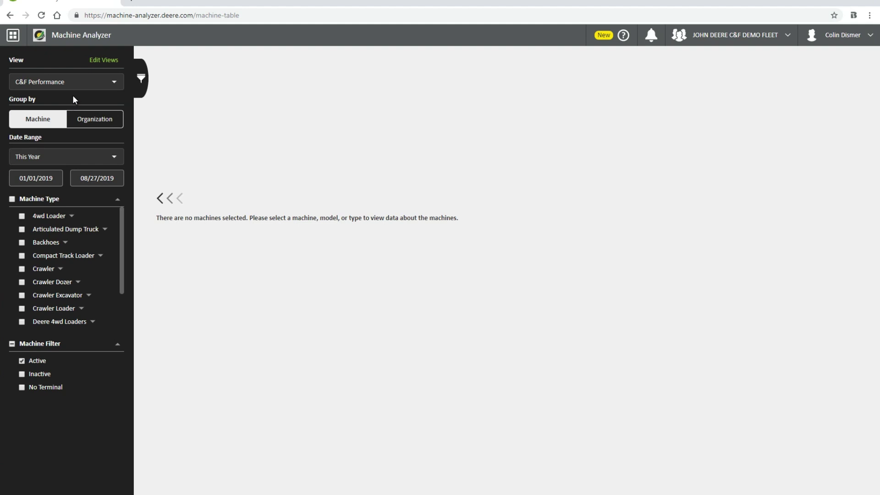
Create a new view named Demo with Engine Hours, Utilization, DEF and Engine Load metrics
{"action": "left_click", "coordinate": [101, 64]}
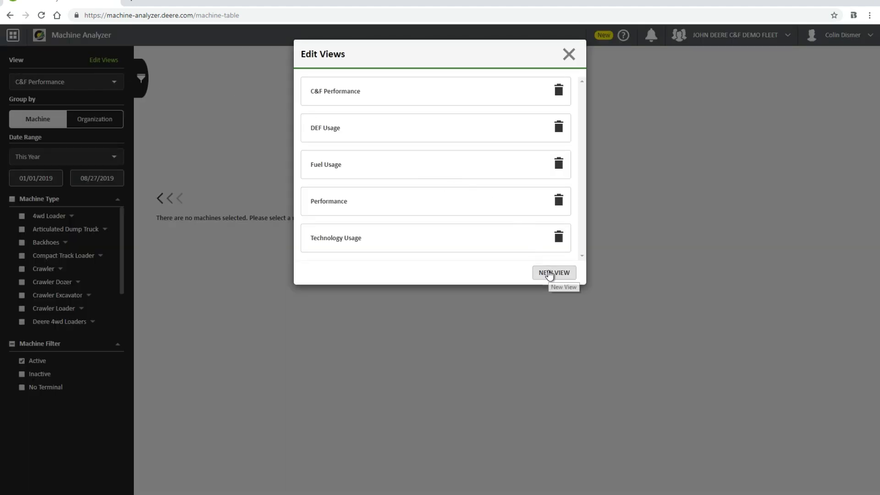
{"action": "left_click", "coordinate": [550, 273]}
{"action": "left_click", "coordinate": [409, 97]}
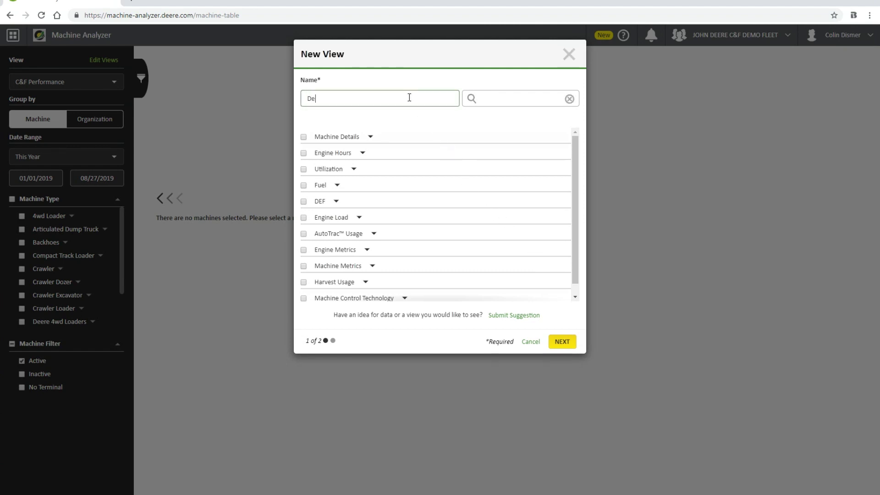
{"action": "left_click", "coordinate": [304, 154]}
{"action": "left_click", "coordinate": [303, 169]}
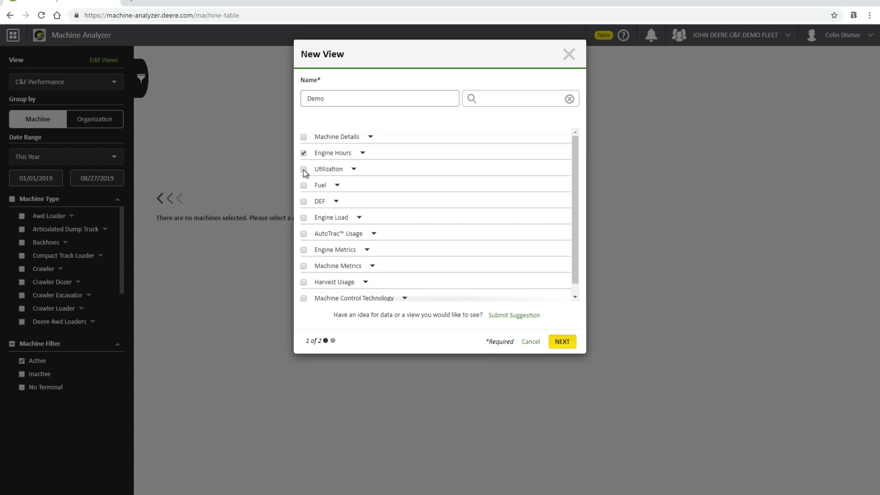
{"action": "left_click", "coordinate": [304, 202]}
{"action": "left_click", "coordinate": [303, 219]}
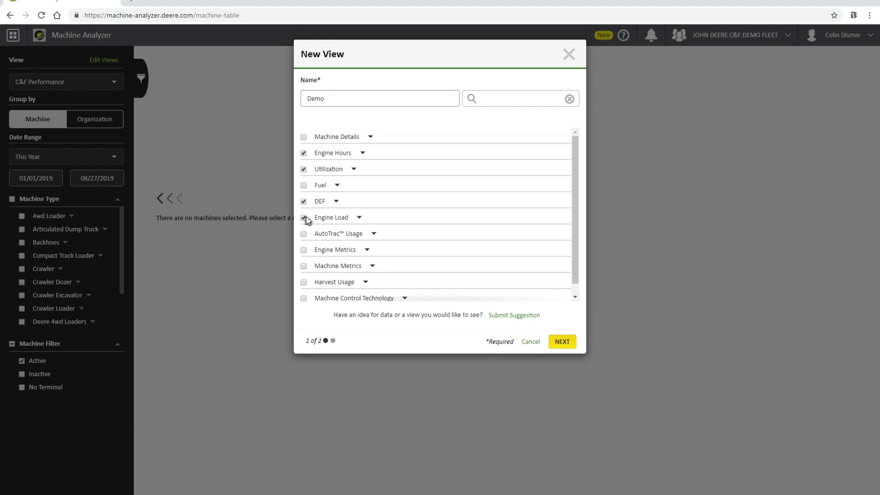
Expand Engine Hours and Utilization, and exclude Overall Utilization (Ag) from the view
{"action": "left_click", "coordinate": [363, 154]}
{"action": "left_click", "coordinate": [354, 200]}
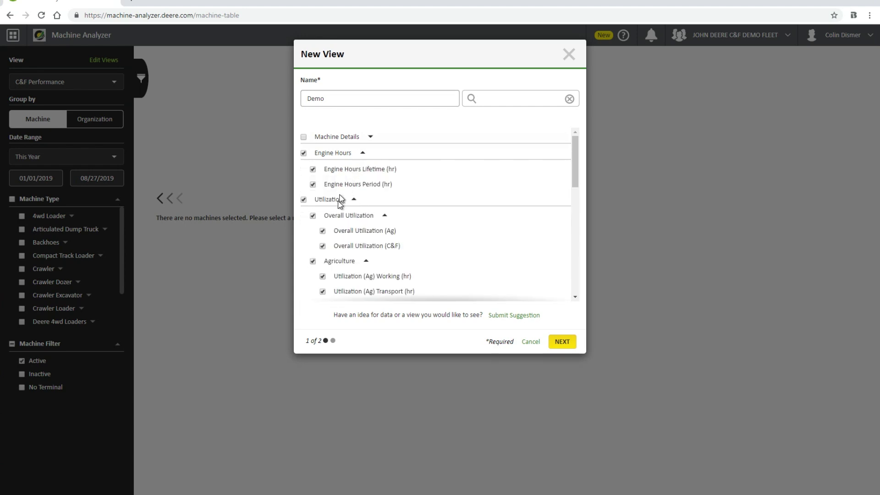
{"action": "scroll", "coordinate": [347, 256], "scroll_direction": "down", "scroll_amount": 1}
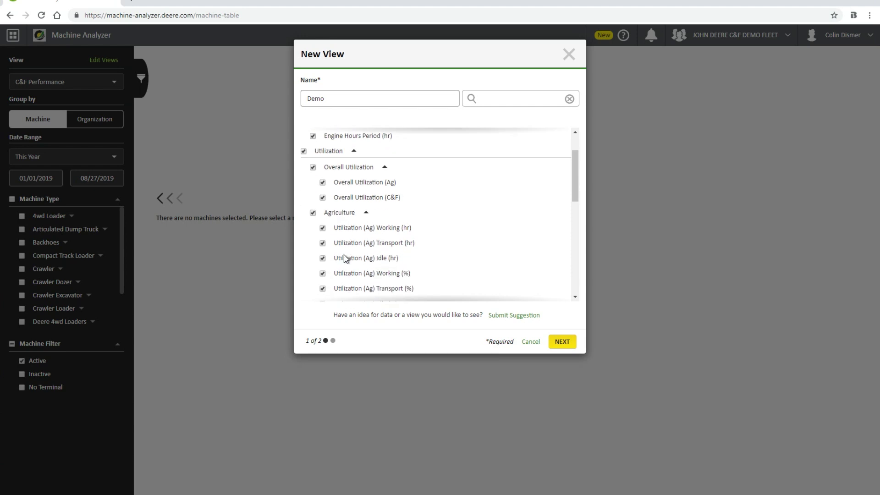
{"action": "left_click", "coordinate": [323, 182]}
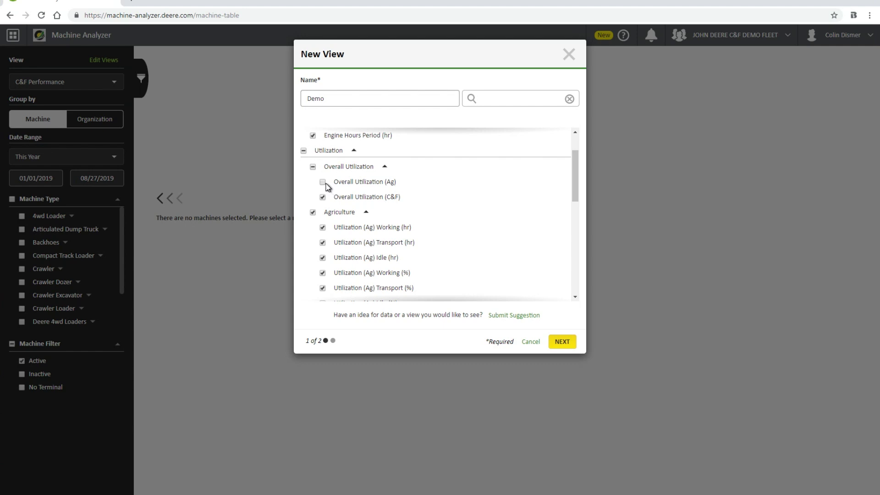
{"action": "scroll", "coordinate": [319, 204], "scroll_direction": "down", "scroll_amount": 1}
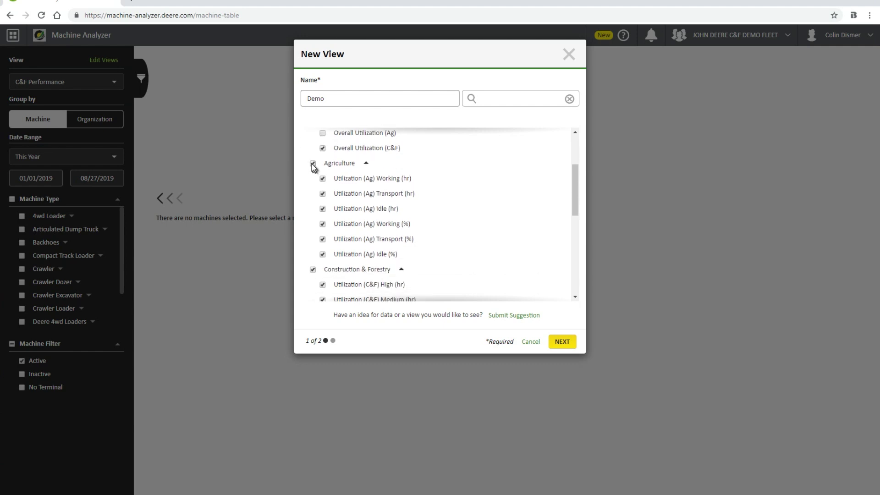
{"action": "scroll", "coordinate": [315, 261], "scroll_direction": "down", "scroll_amount": 4}
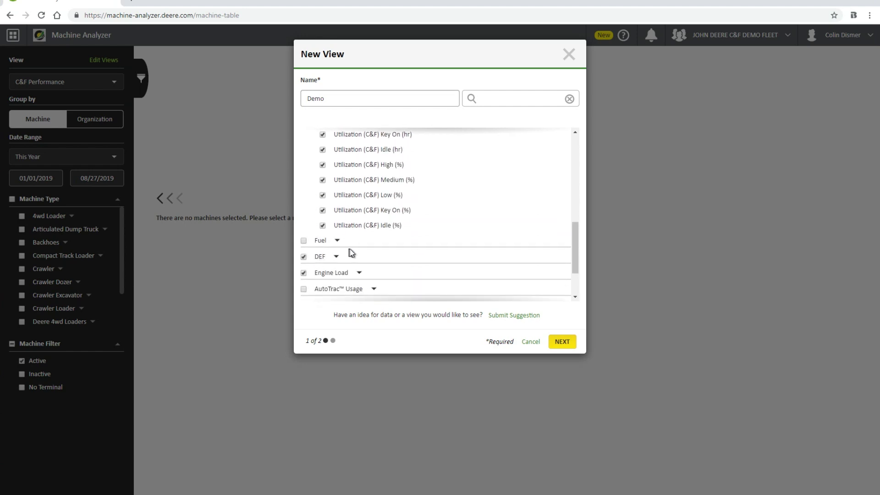
{"action": "scroll", "coordinate": [389, 254], "scroll_direction": "down", "scroll_amount": 1}
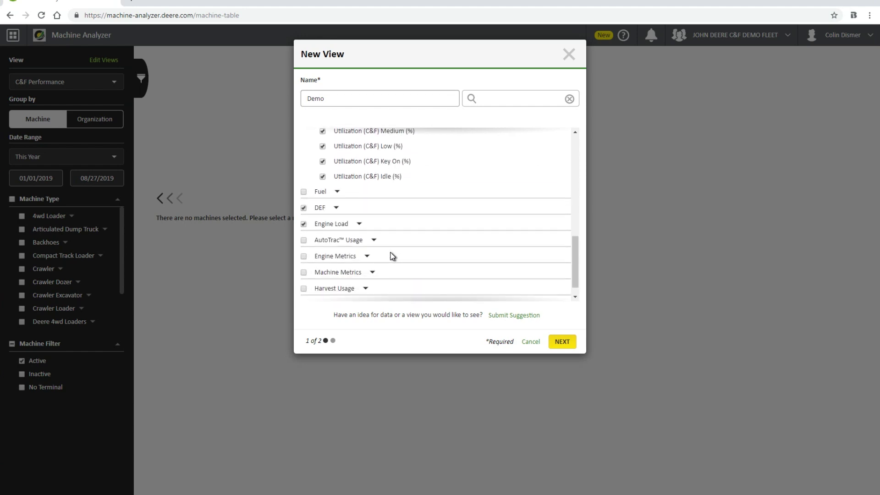
{"action": "scroll", "coordinate": [393, 256], "scroll_direction": "up", "scroll_amount": 3}
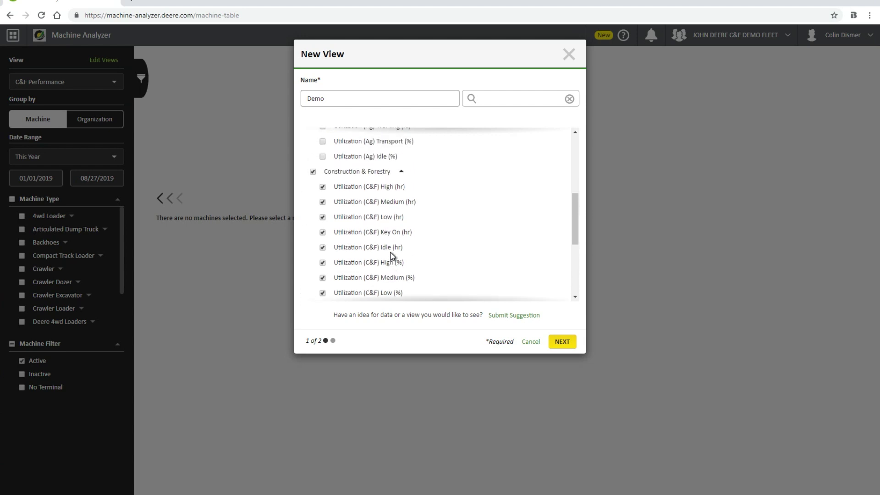
{"action": "scroll", "coordinate": [393, 255], "scroll_direction": "up", "scroll_amount": 1}
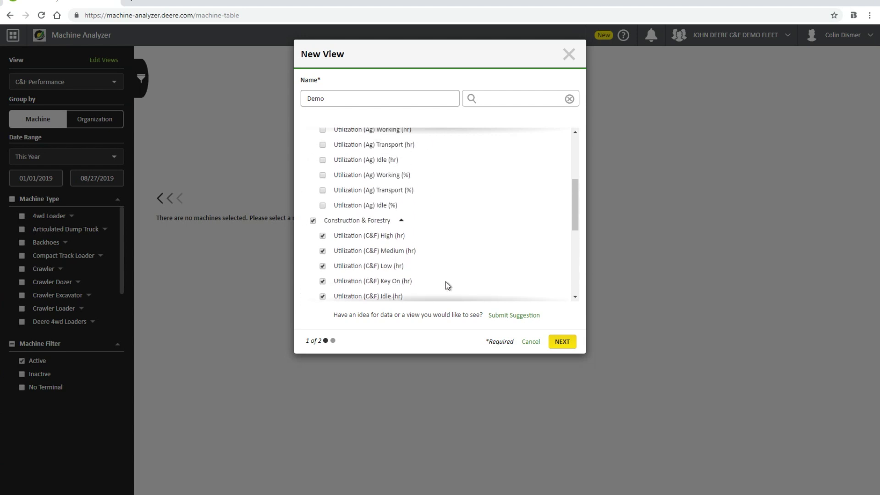
Turn off bar graphs for Engine Hours Period and Utilization (C&F) High, Medium and Low
{"action": "left_click", "coordinate": [562, 344]}
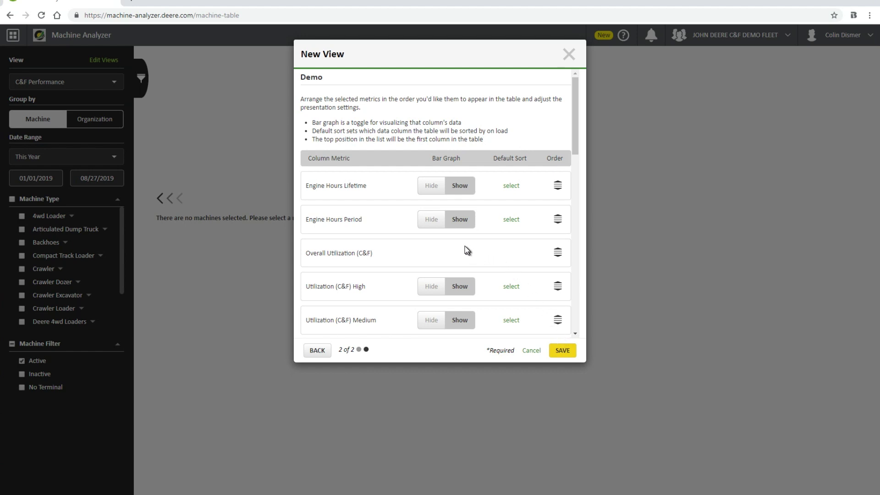
{"action": "left_click", "coordinate": [438, 225]}
{"action": "scroll", "coordinate": [442, 247], "scroll_direction": "down", "scroll_amount": 1}
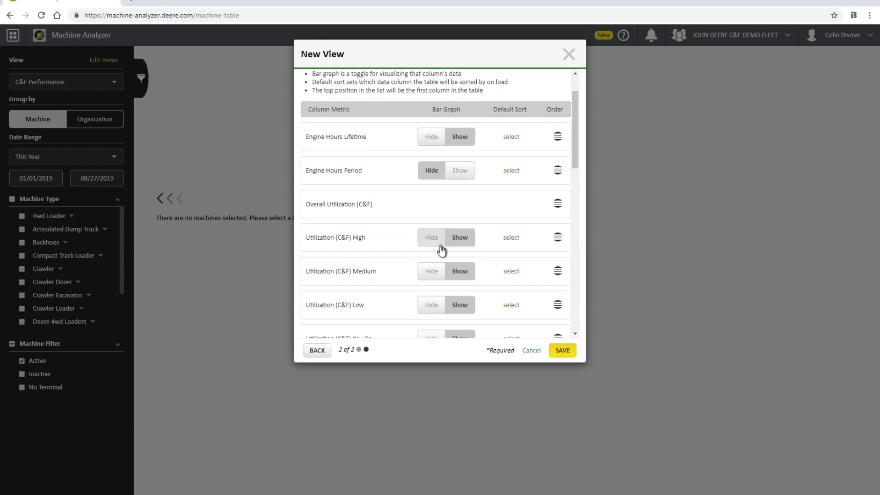
{"action": "left_click", "coordinate": [432, 273]}
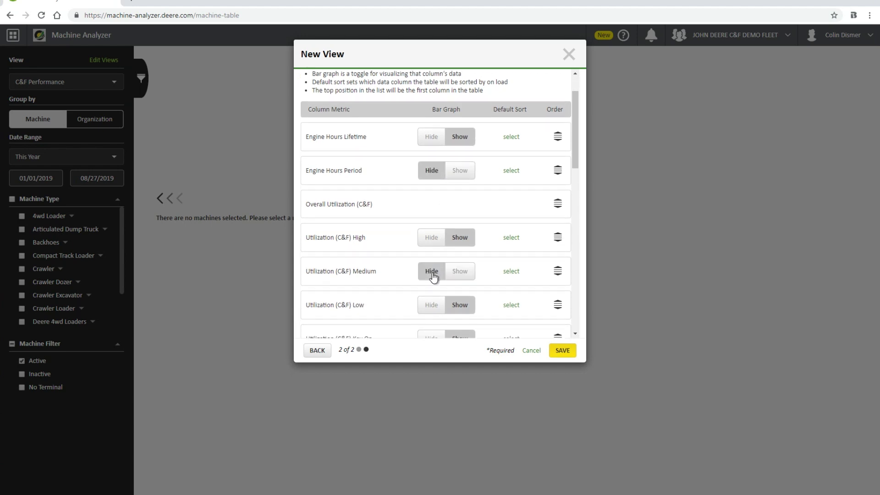
{"action": "left_click", "coordinate": [430, 306]}
{"action": "left_click", "coordinate": [432, 237]}
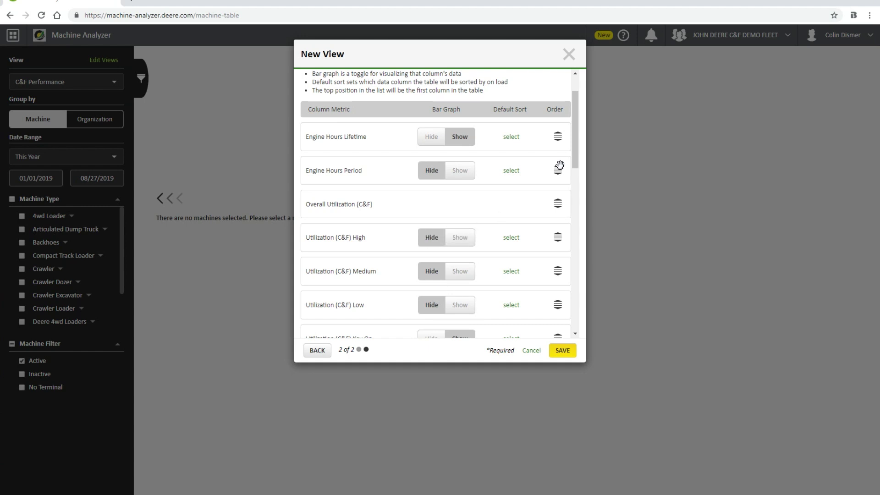
Move Overall Utilization (C&F) below Utilization (C&F) Low and save the Demo view
{"action": "left_click_drag", "start_coordinate": [558, 203], "coordinate": [559, 239]}
{"action": "scroll", "coordinate": [495, 256], "scroll_direction": "down", "scroll_amount": 1}
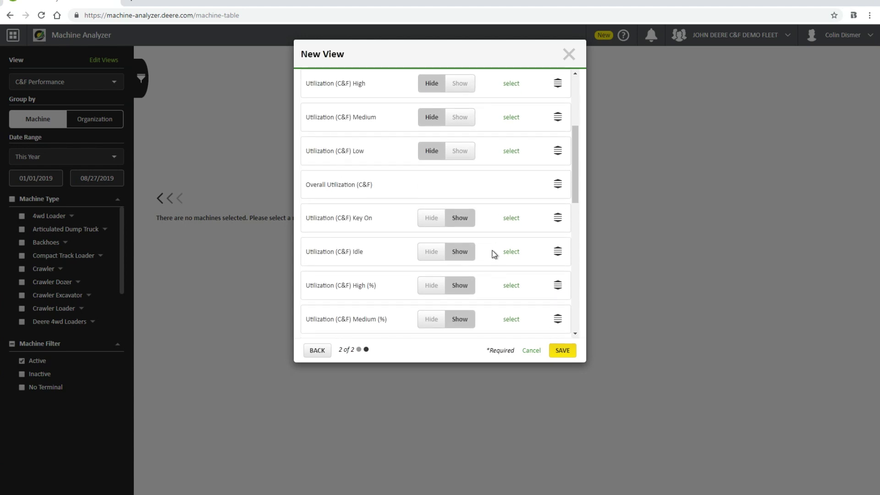
{"action": "scroll", "coordinate": [495, 255], "scroll_direction": "down", "scroll_amount": 4}
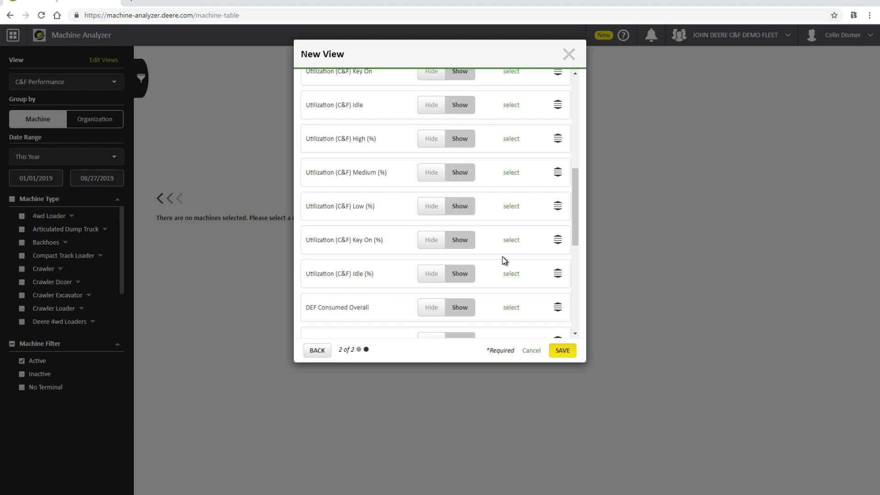
{"action": "scroll", "coordinate": [503, 259], "scroll_direction": "down", "scroll_amount": 4}
{"action": "left_click", "coordinate": [563, 351]}
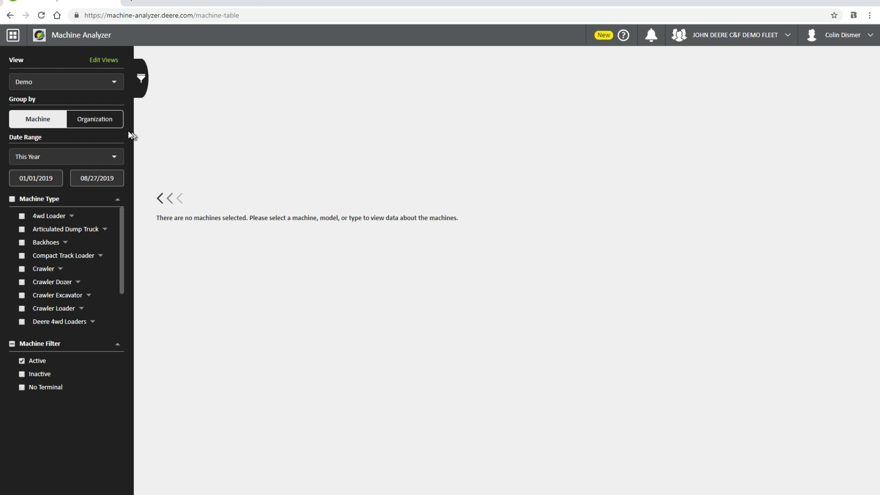
{"action": "left_click", "coordinate": [79, 121]}
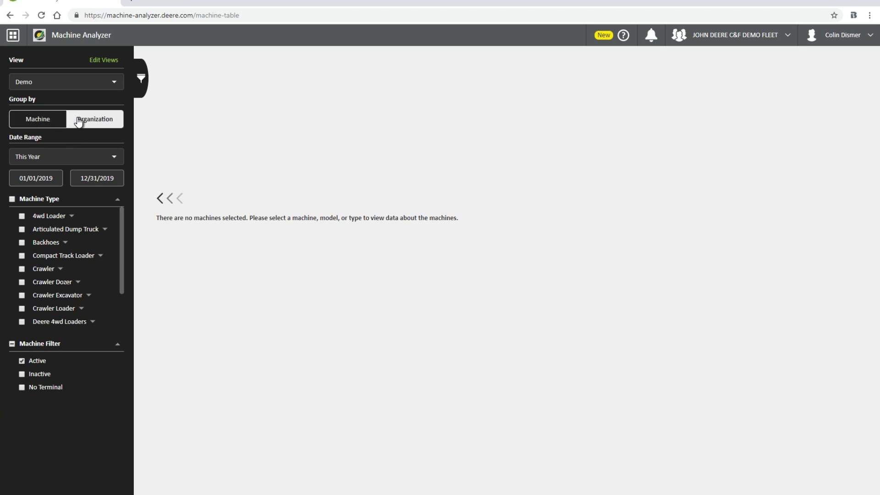
{"action": "left_click", "coordinate": [41, 120]}
{"action": "left_click", "coordinate": [71, 216]}
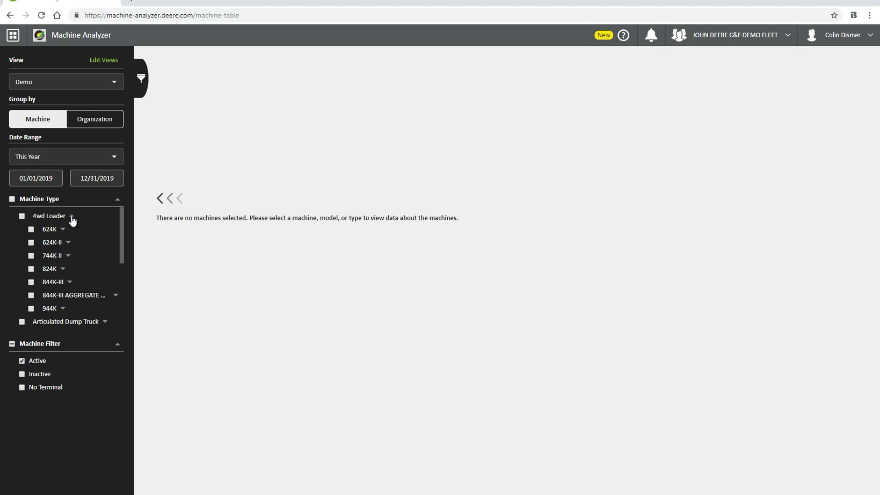
{"action": "left_click", "coordinate": [68, 243]}
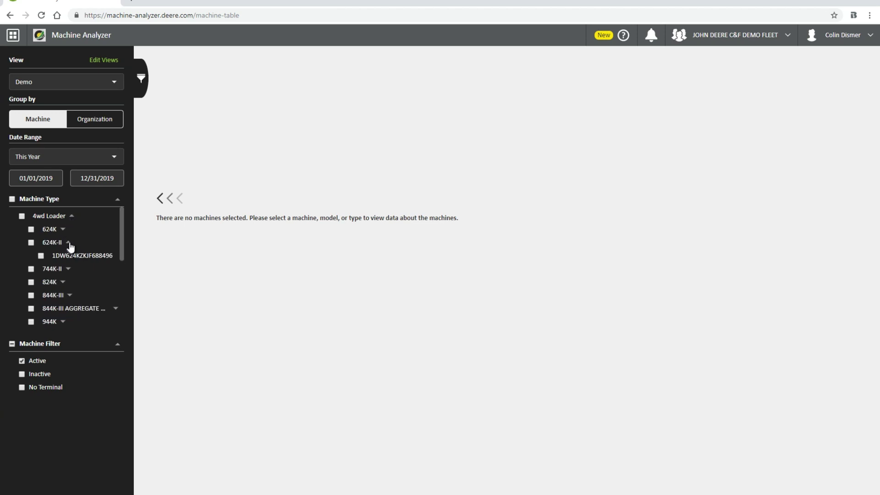
{"action": "left_click", "coordinate": [69, 243]}
{"action": "left_click", "coordinate": [72, 216]}
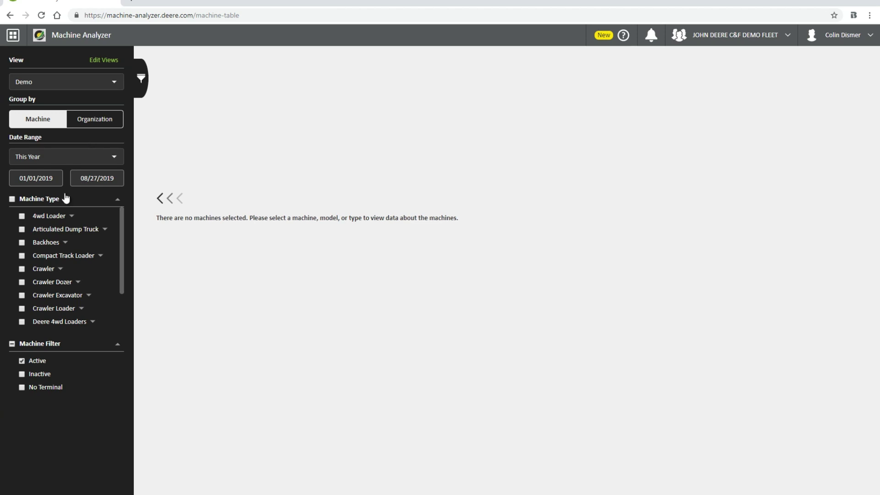
Set the date range to This Year (01/01/2019–12/31/2019) and tick the 4wd Loader machine type
{"action": "left_click", "coordinate": [120, 163]}
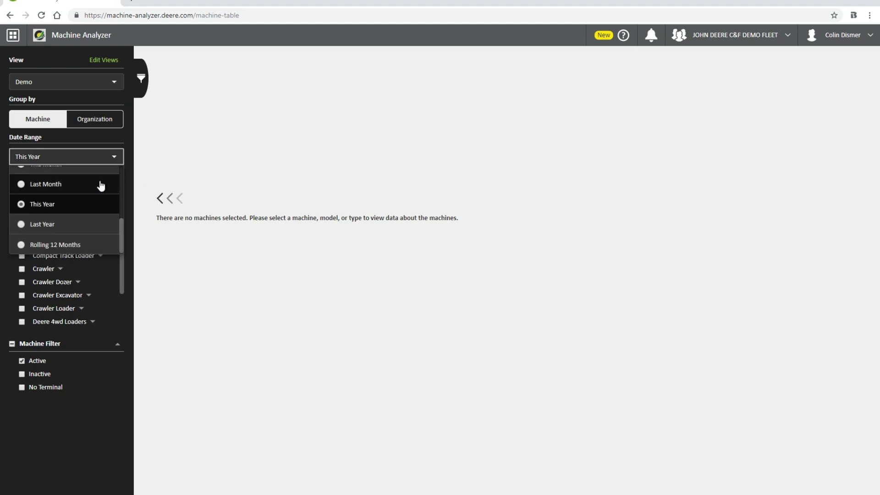
{"action": "scroll", "coordinate": [87, 190], "scroll_direction": "up", "scroll_amount": 3}
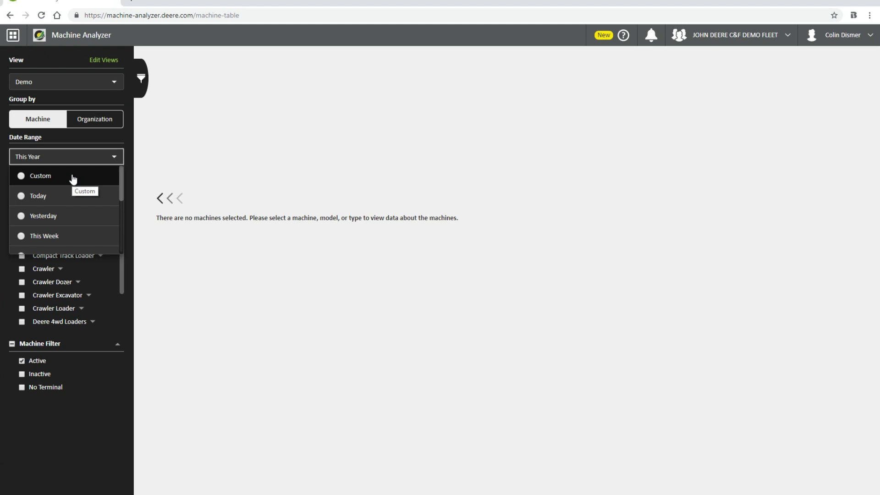
{"action": "left_click", "coordinate": [73, 178]}
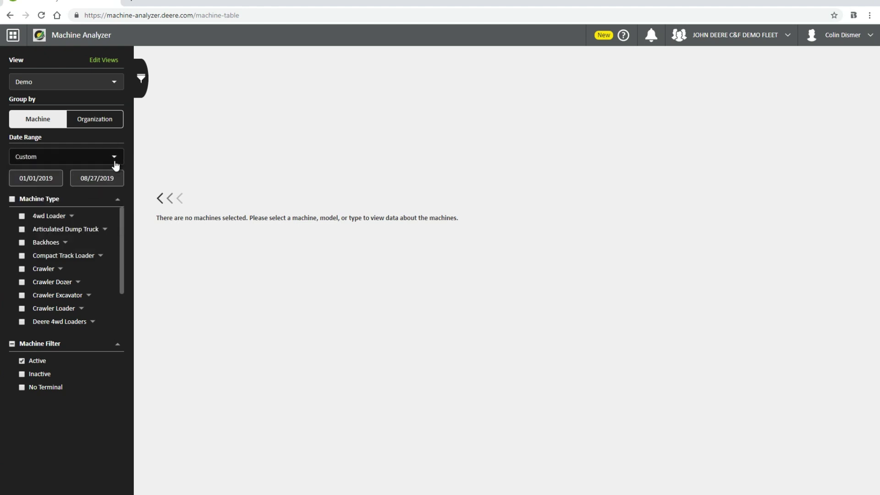
{"action": "left_click", "coordinate": [114, 164]}
{"action": "left_click", "coordinate": [71, 194]}
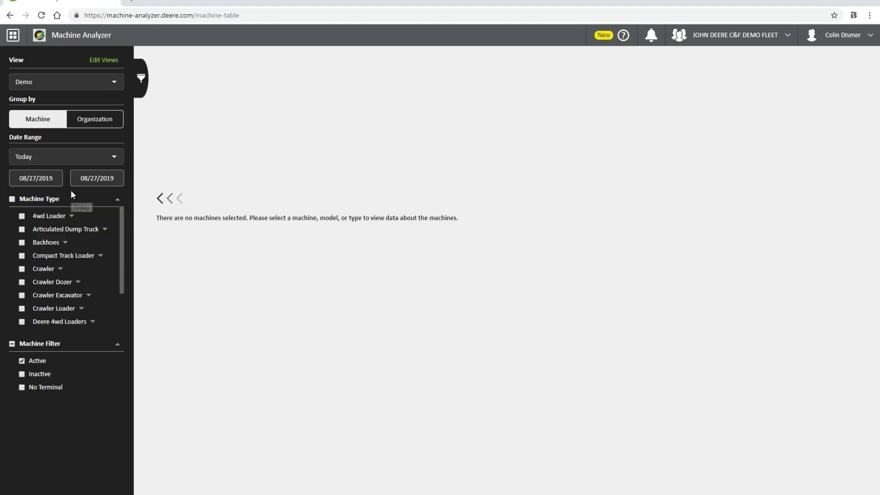
{"action": "left_click", "coordinate": [116, 160]}
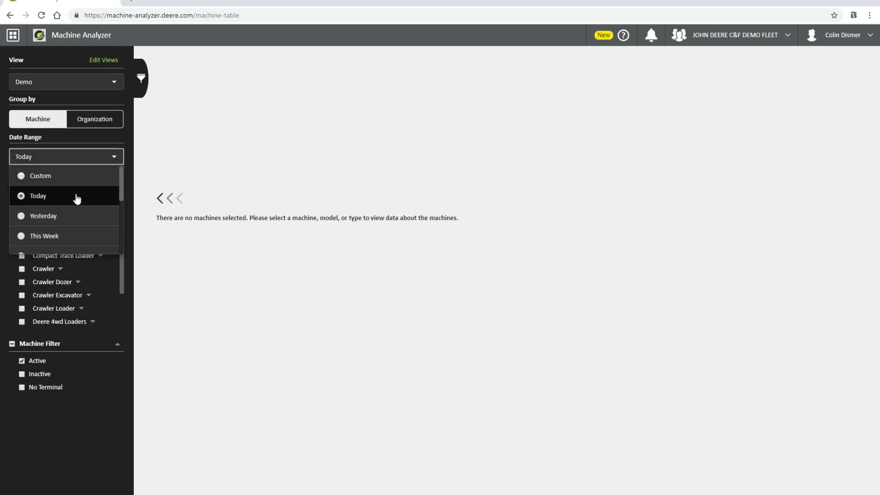
{"action": "scroll", "coordinate": [69, 201], "scroll_direction": "down", "scroll_amount": 3}
{"action": "left_click", "coordinate": [64, 202]}
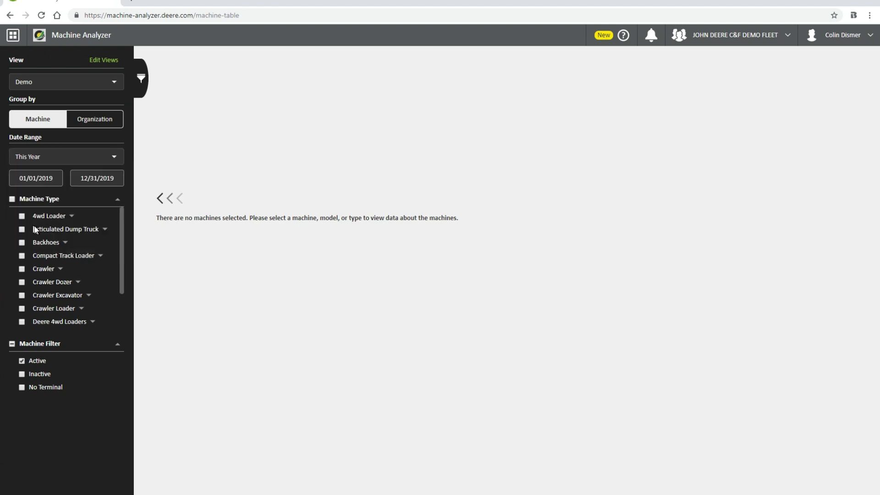
{"action": "left_click", "coordinate": [23, 216]}
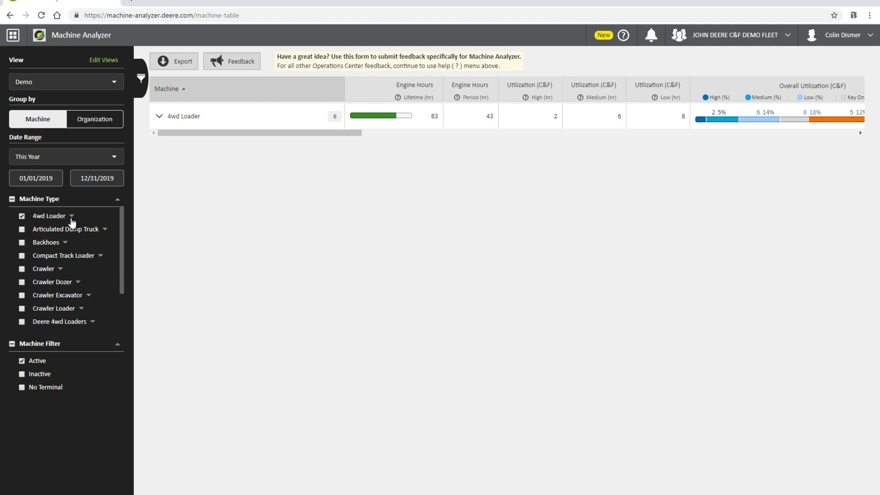
Include inactive machines, bringing the 4wd Loader group to 7 machines
{"action": "left_click", "coordinate": [22, 374]}
Expand 4wd Loader models 624K-II, 744K-II, 824K, 844K-III and Aggregate Handler, then open Export
{"action": "left_click", "coordinate": [158, 117]}
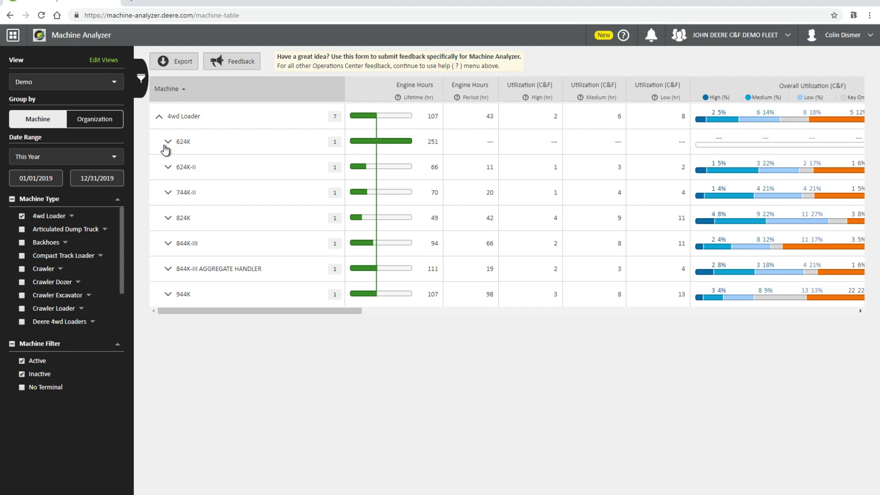
{"action": "left_click", "coordinate": [168, 168]}
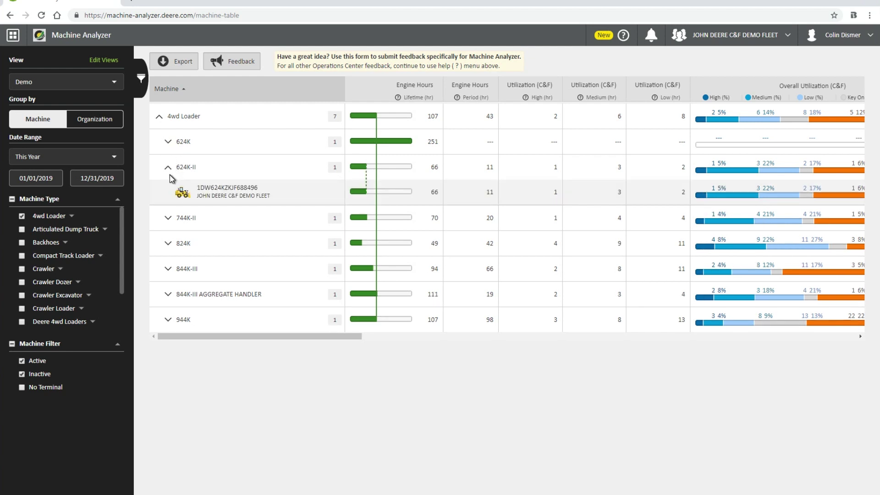
{"action": "left_click", "coordinate": [168, 219]}
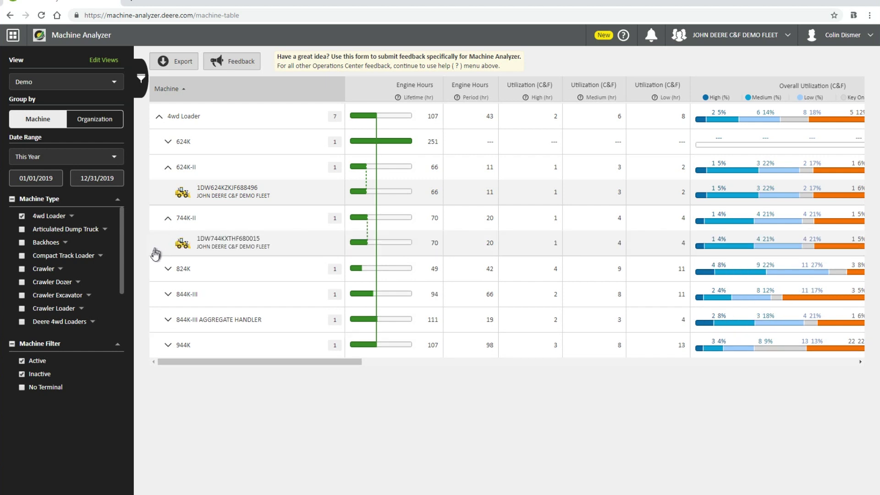
{"action": "left_click", "coordinate": [166, 270]}
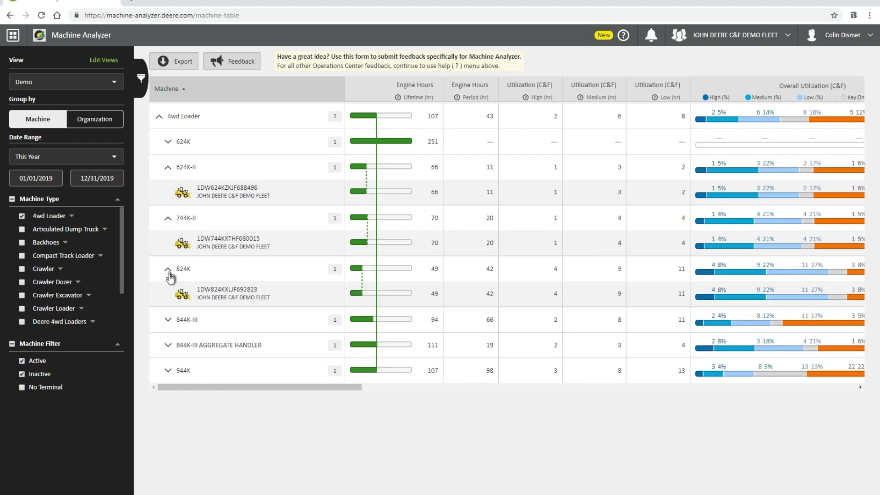
{"action": "left_click", "coordinate": [169, 321]}
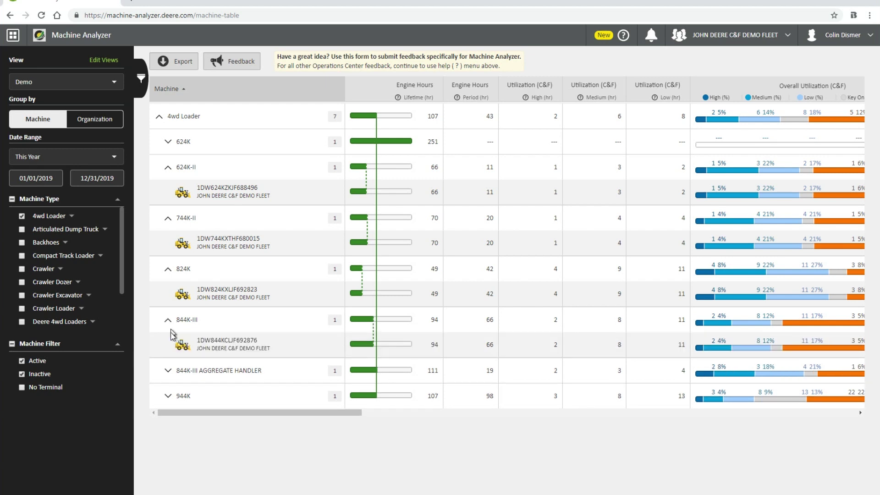
{"action": "left_click", "coordinate": [168, 371]}
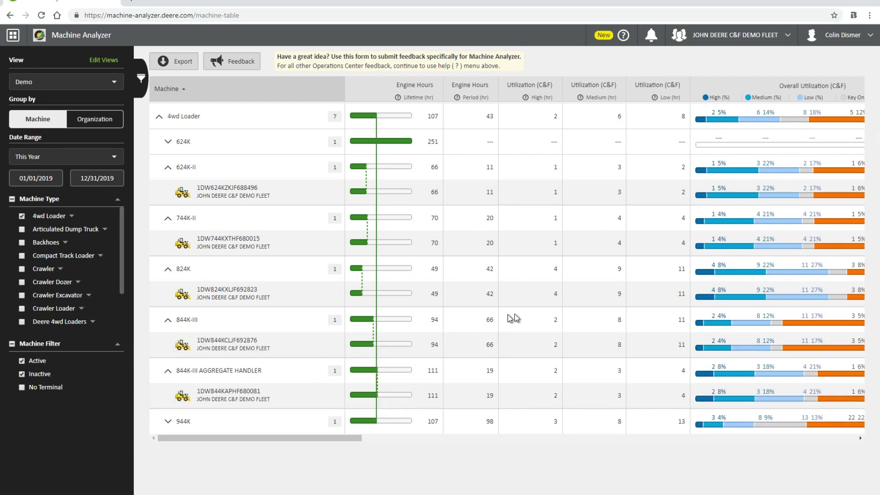
{"action": "left_click", "coordinate": [179, 60]}
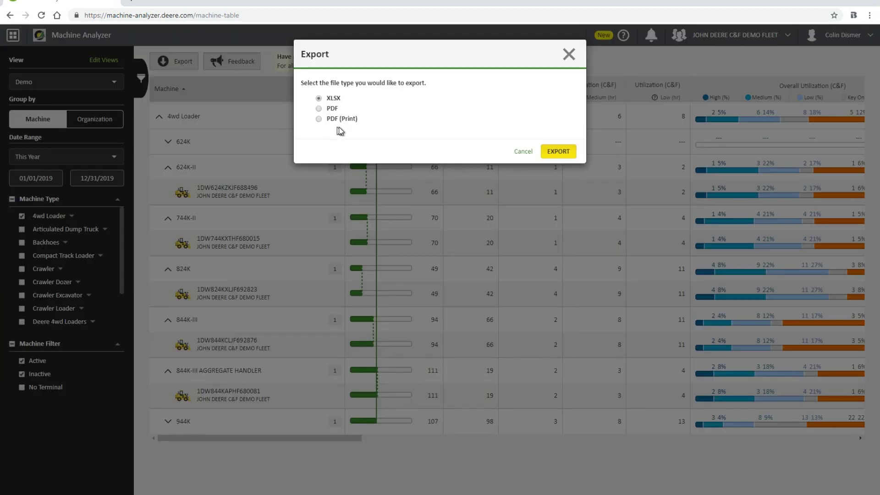